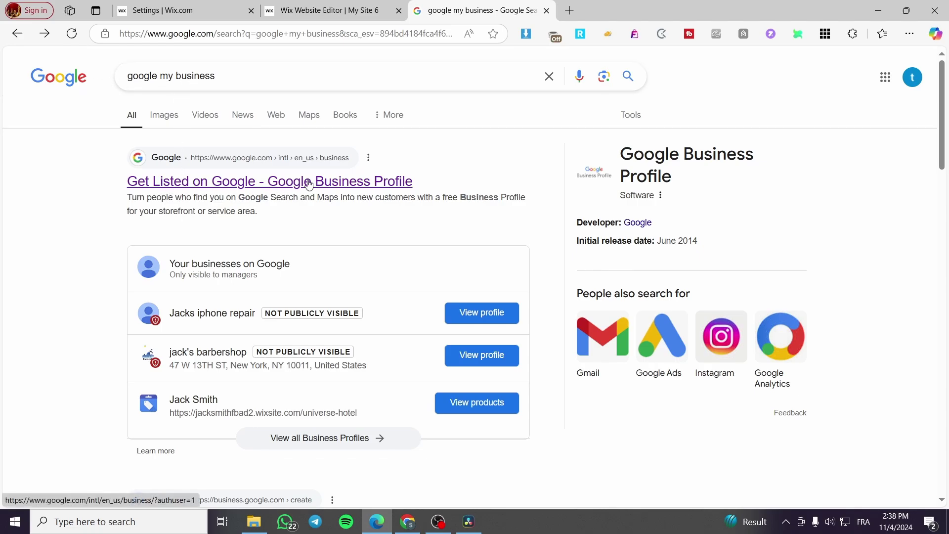
pyautogui.click(374, 187)
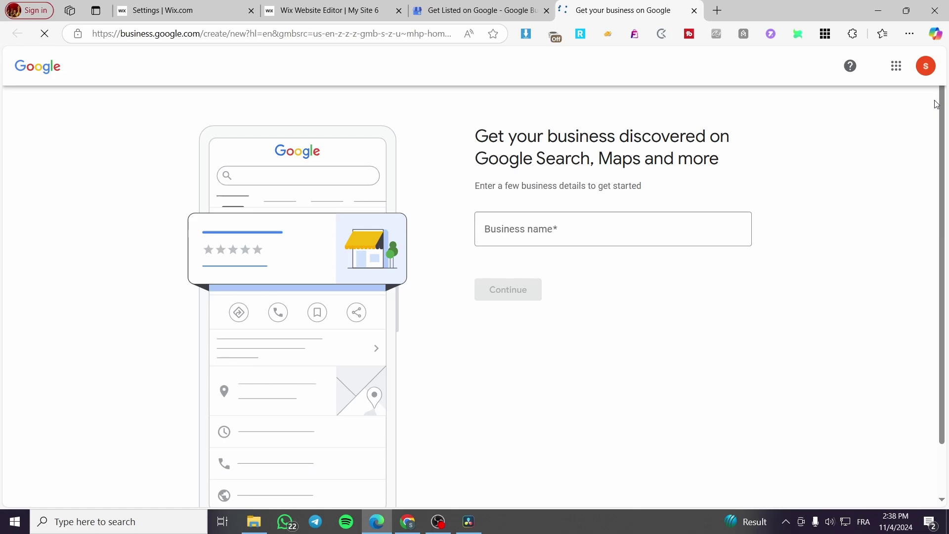
pyautogui.click(17, 69)
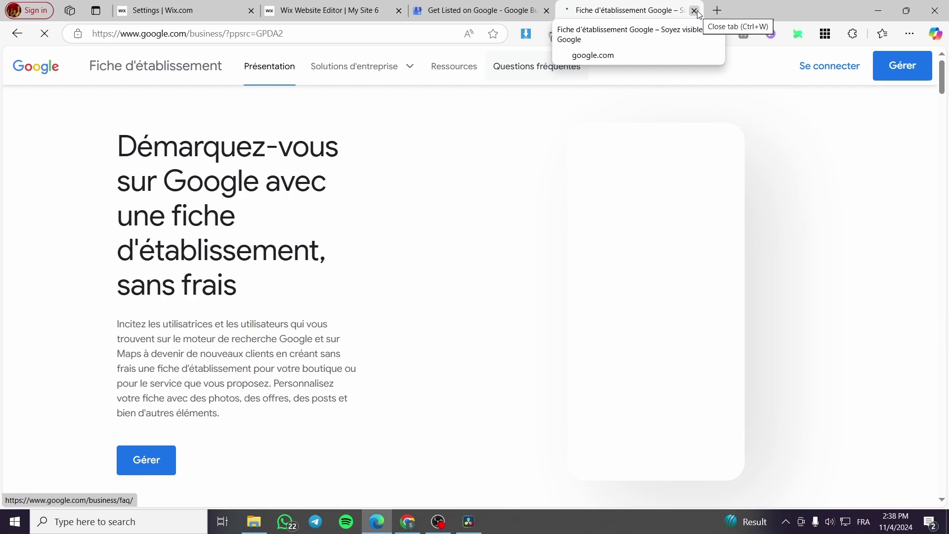
pyautogui.click(695, 10)
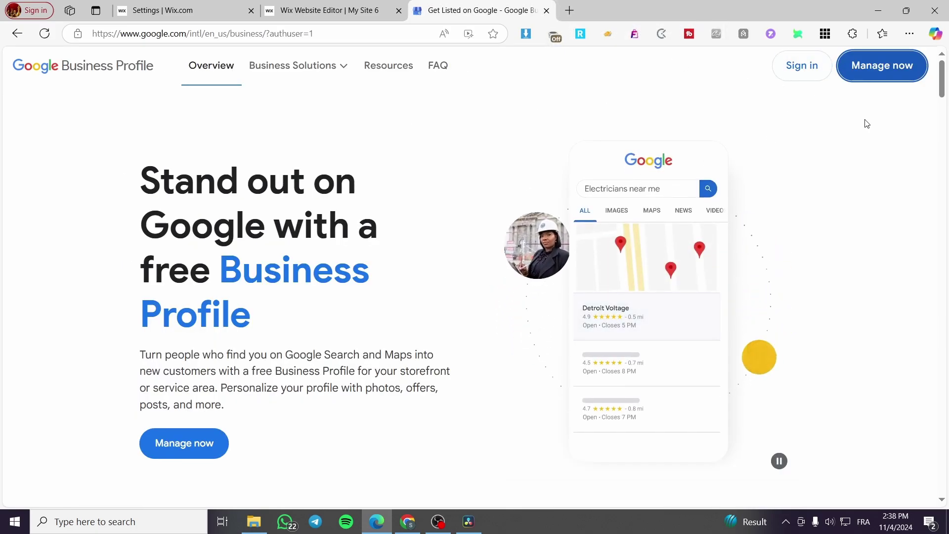
pyautogui.click(18, 33)
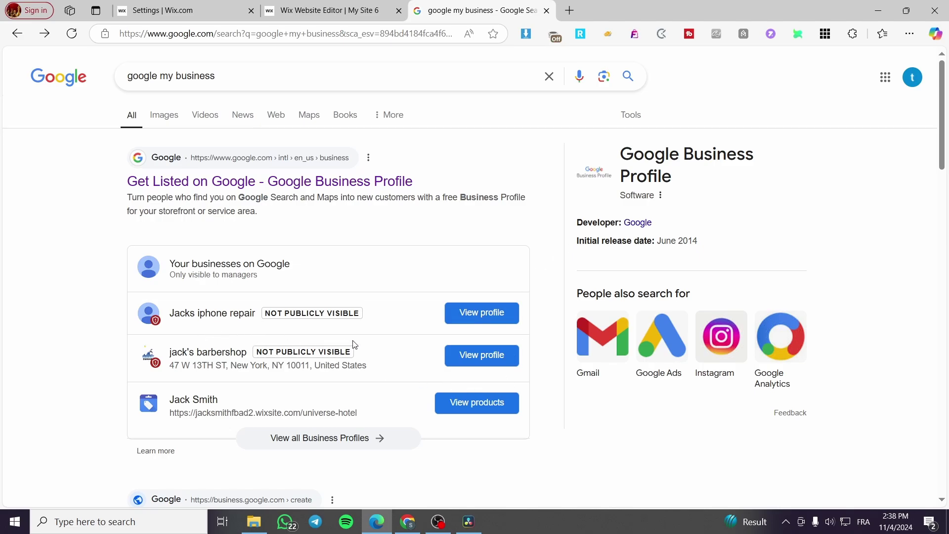
# Step: Open the jack's barbershop profile in its management view
pyautogui.click(501, 367)
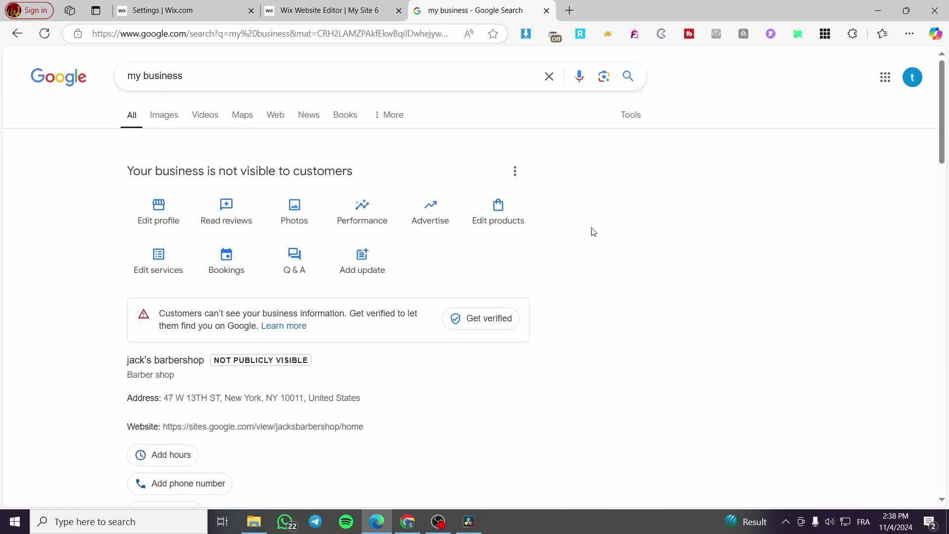
pyautogui.scroll(-2, 386, 222)
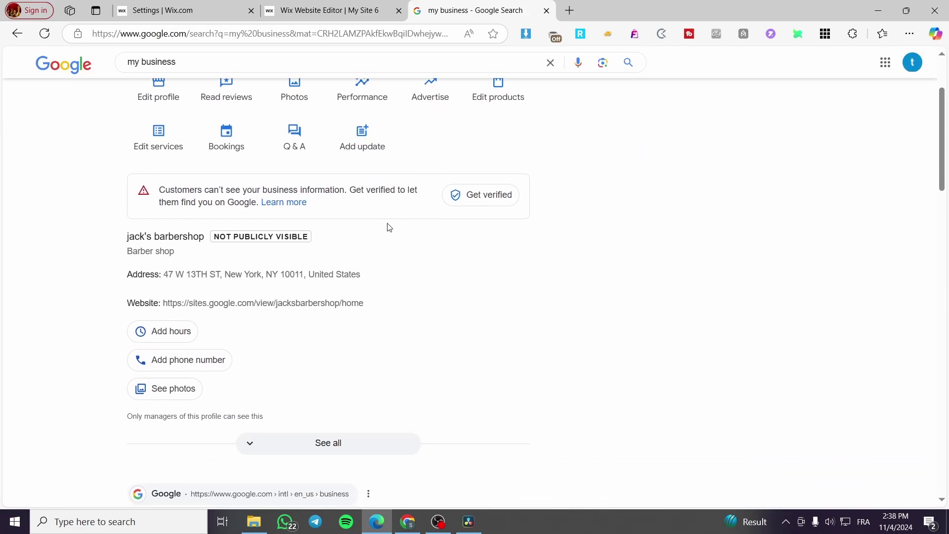
pyautogui.scroll(2, 351, 254)
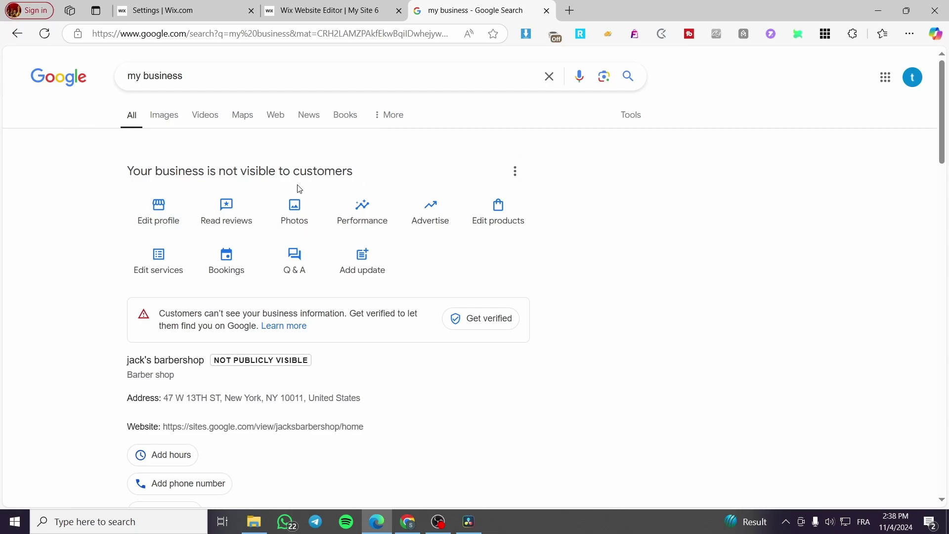
# Step: Review the Business information editor, which shows an address and website but no phone, then close it
pyautogui.click(162, 219)
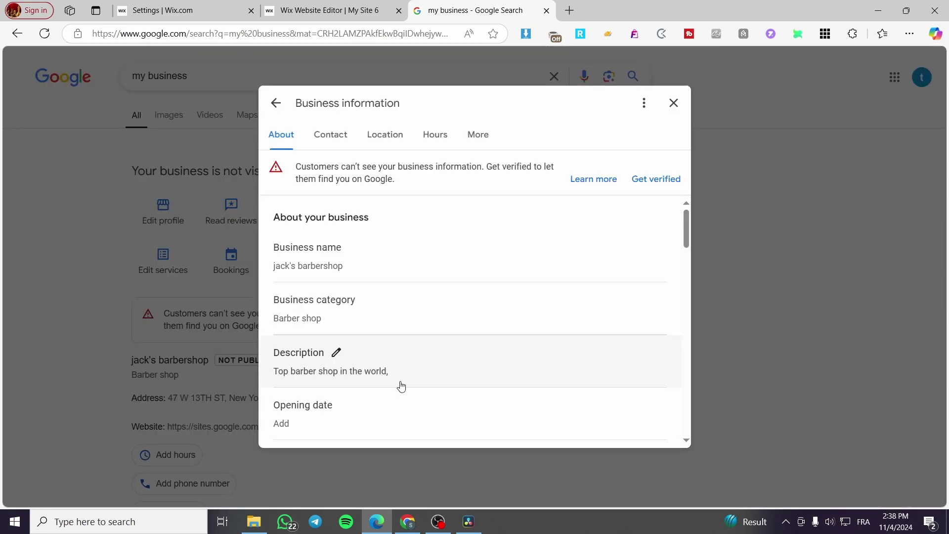
pyautogui.scroll(-7, 383, 240)
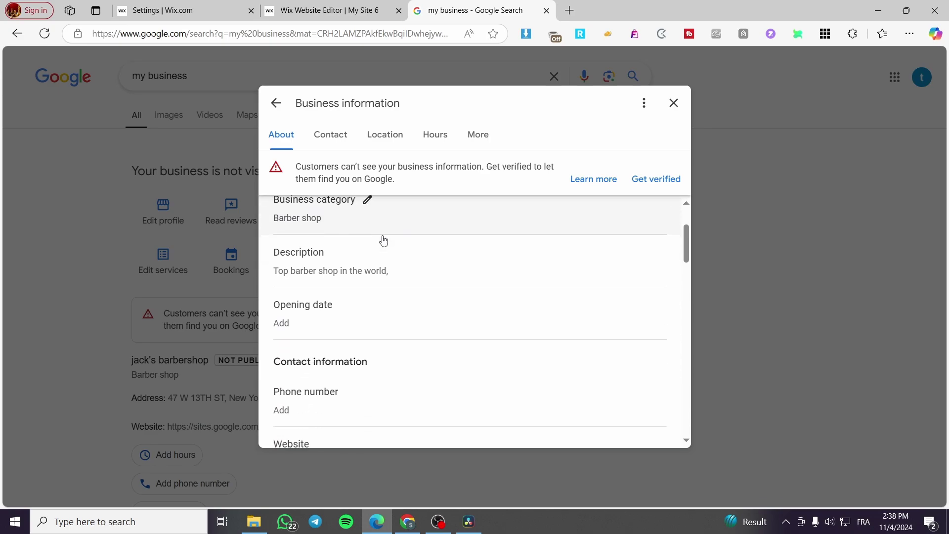
pyautogui.scroll(1, 383, 239)
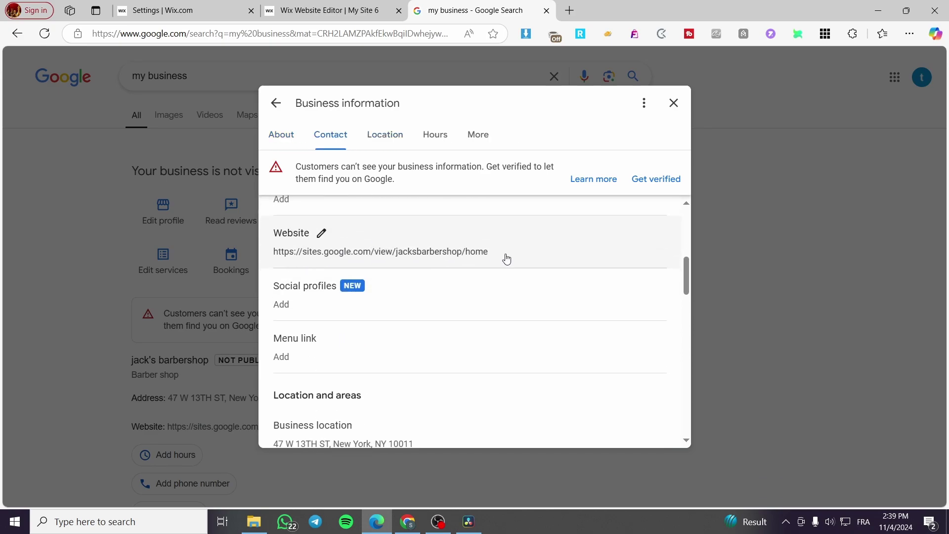
pyautogui.scroll(-5, 501, 257)
pyautogui.scroll(-10, 414, 267)
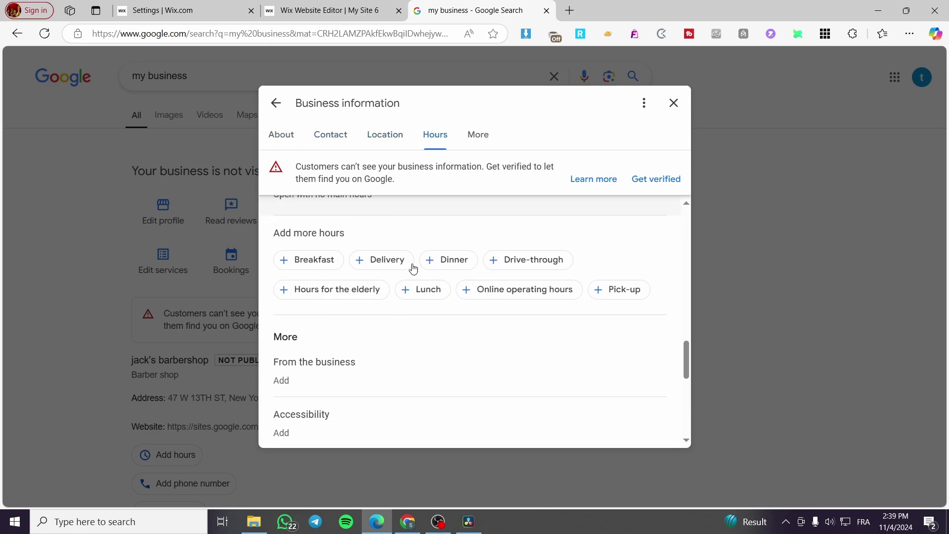
pyautogui.click(679, 103)
pyautogui.scroll(-3, 245, 234)
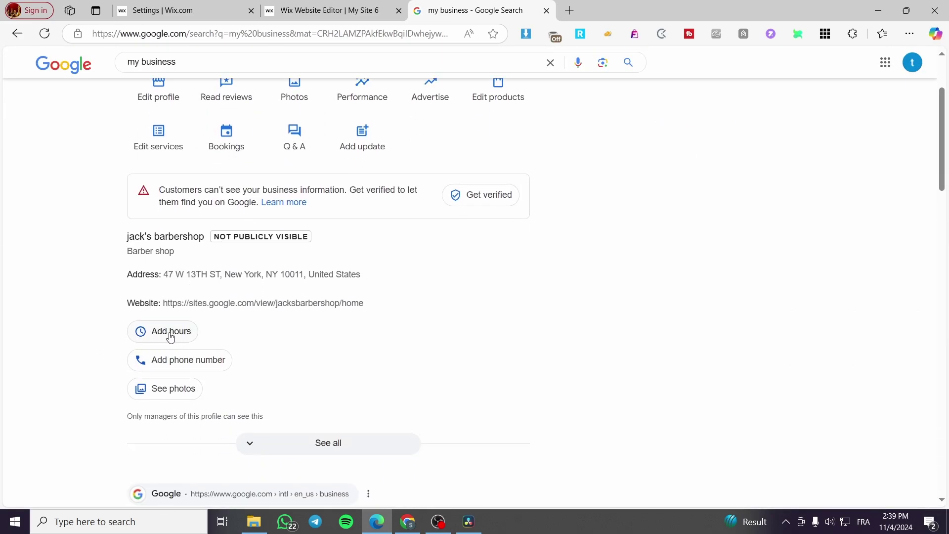
# Step: Add a primary phone field and two additional phone fields, keeping the United States country code
pyautogui.click(160, 368)
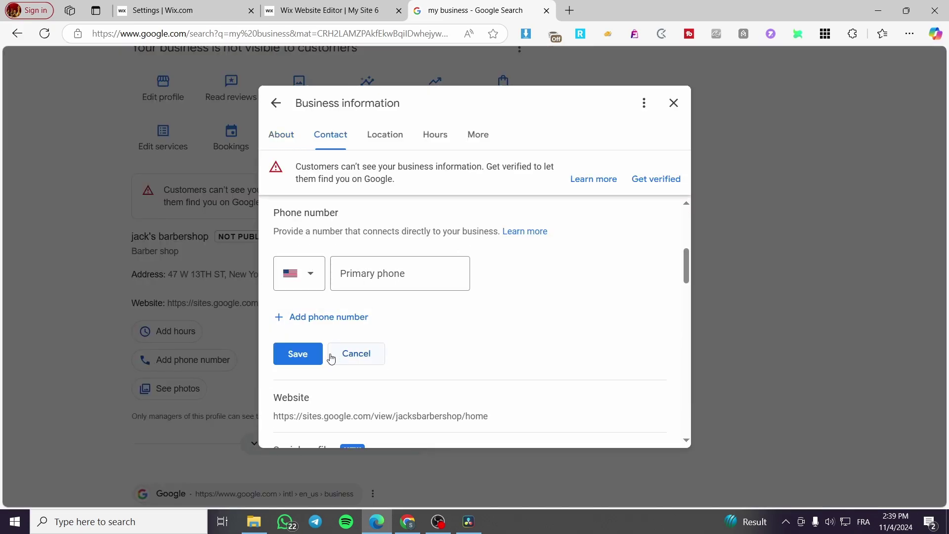
pyautogui.click(303, 319)
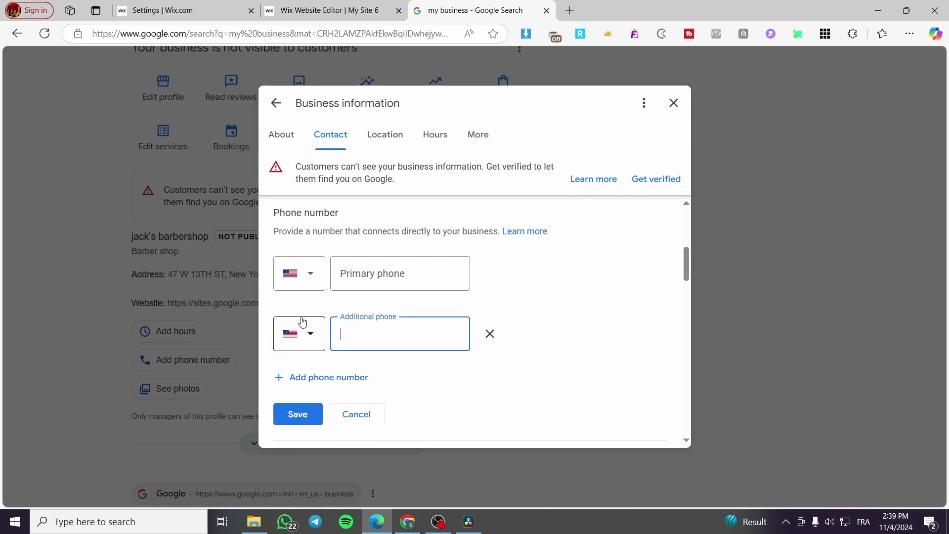
pyautogui.click(353, 376)
pyautogui.scroll(-1, 485, 381)
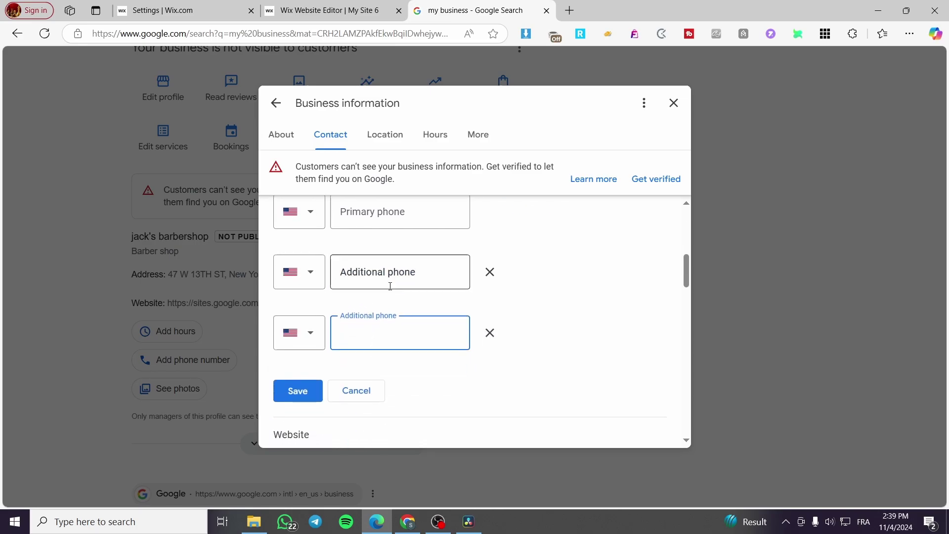
pyautogui.scroll(1, 311, 271)
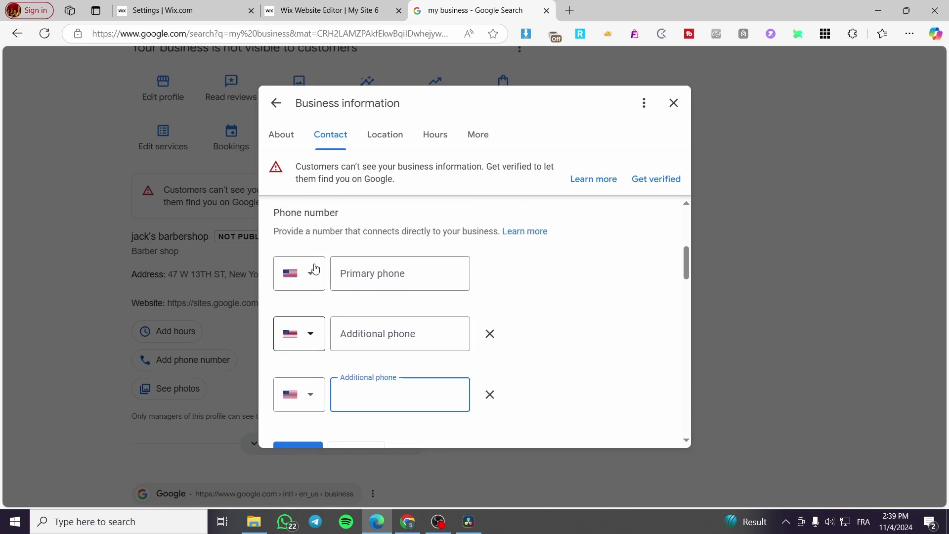
pyautogui.click(312, 276)
pyautogui.click(307, 244)
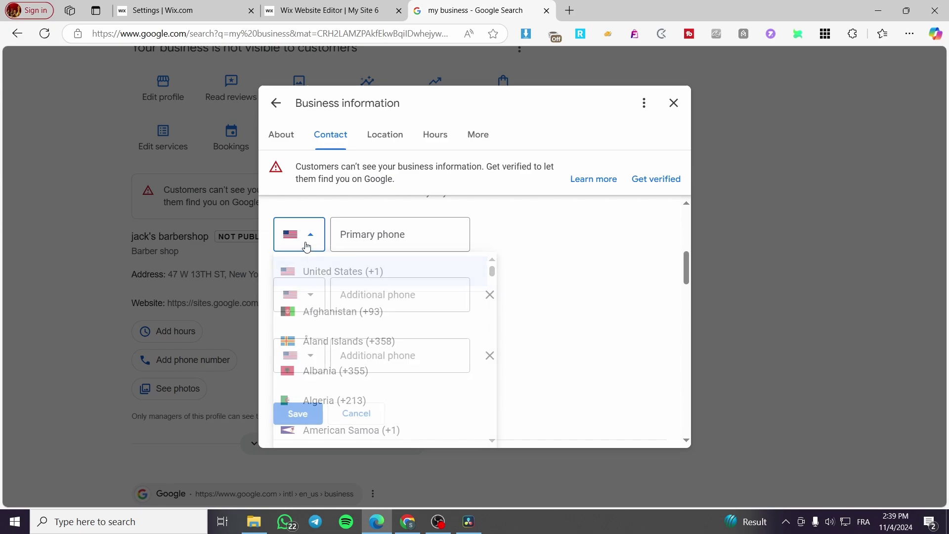
pyautogui.click(424, 227)
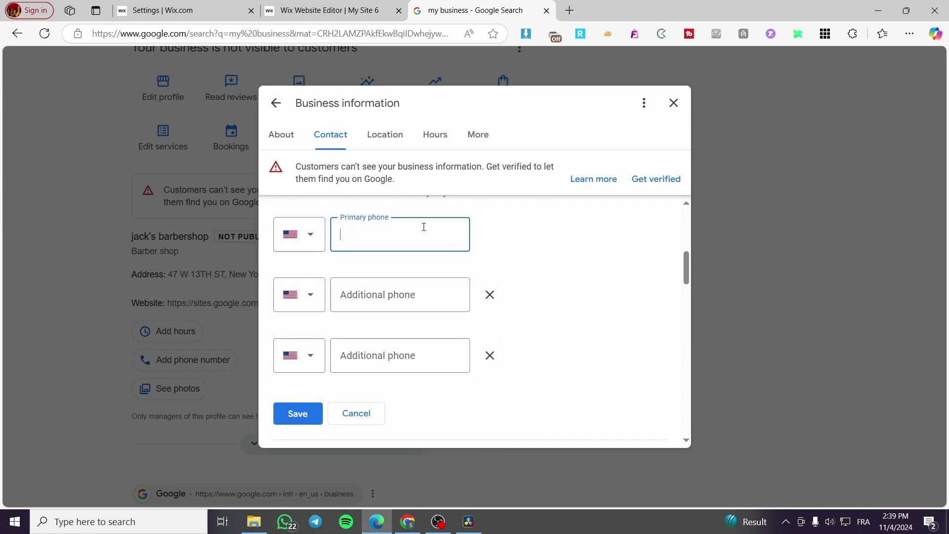
pyautogui.write('122345879')
pyautogui.click(415, 302)
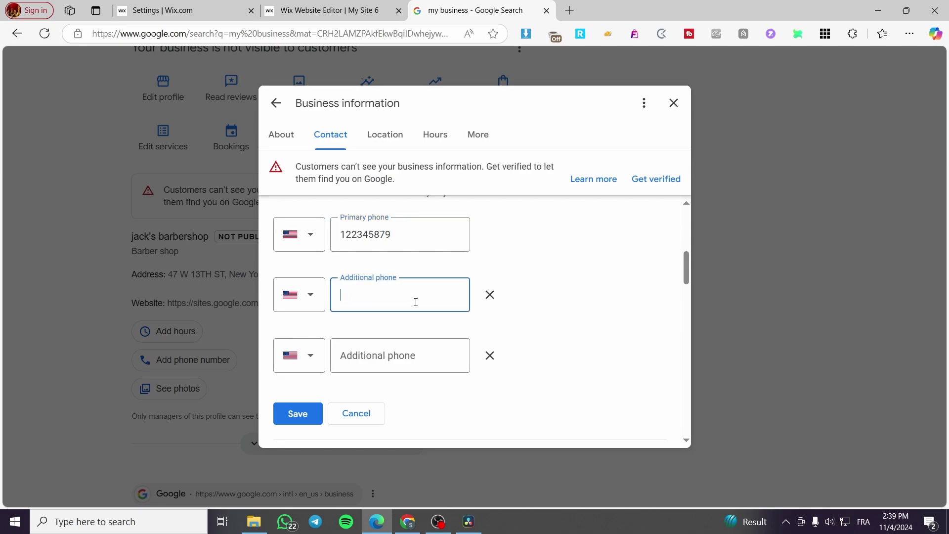
pyautogui.write('211')
pyautogui.press('BackSpace')
pyautogui.press('BackSpace')
pyautogui.write('06')
pyautogui.click(415, 360)
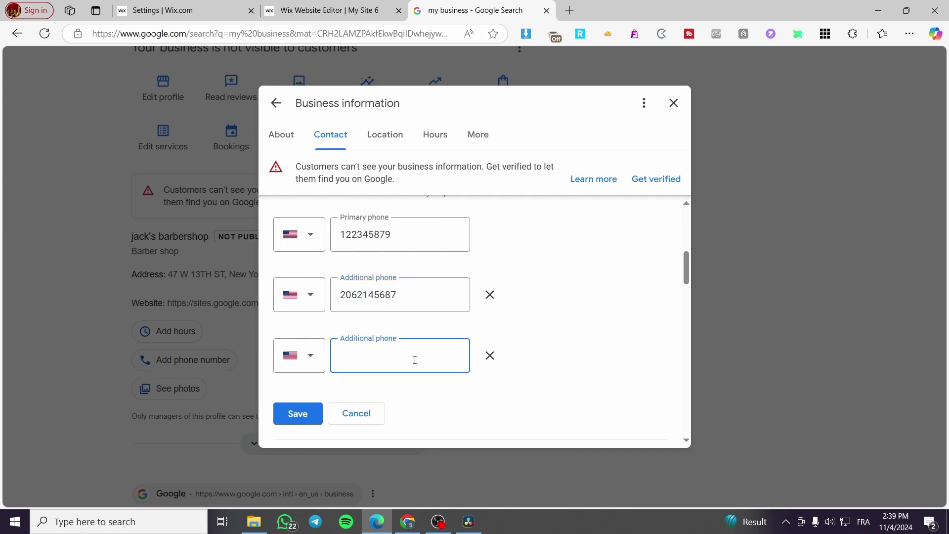
pyautogui.click(297, 413)
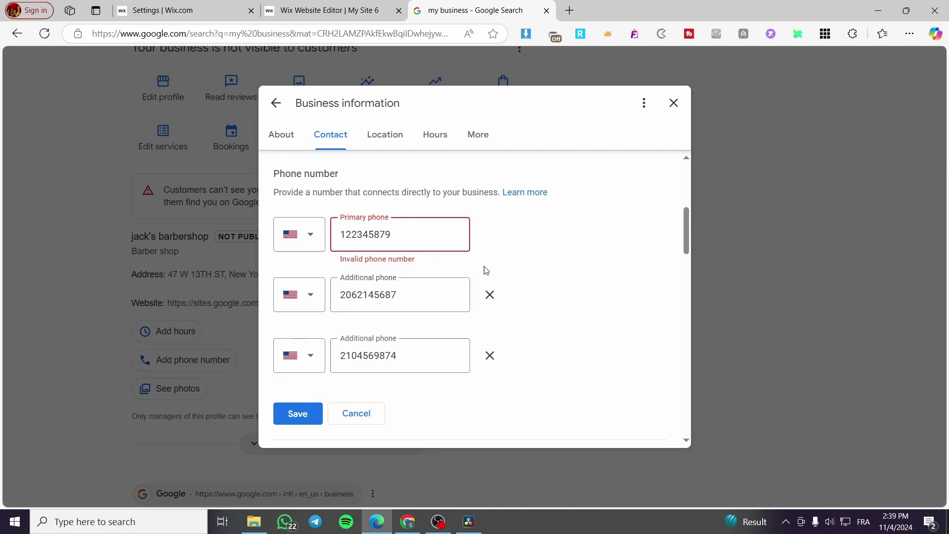
pyautogui.moveTo(391, 235); pyautogui.dragTo(328, 241)
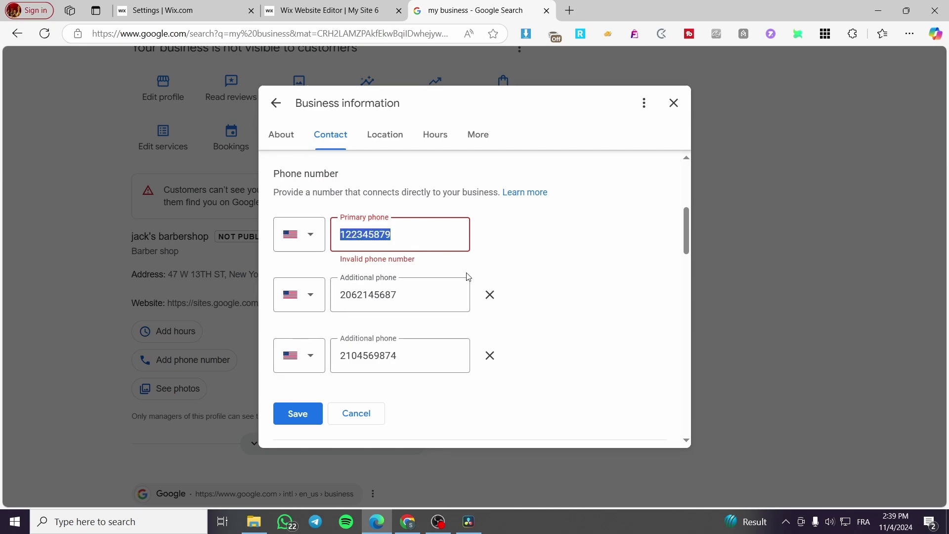
pyautogui.write('210')
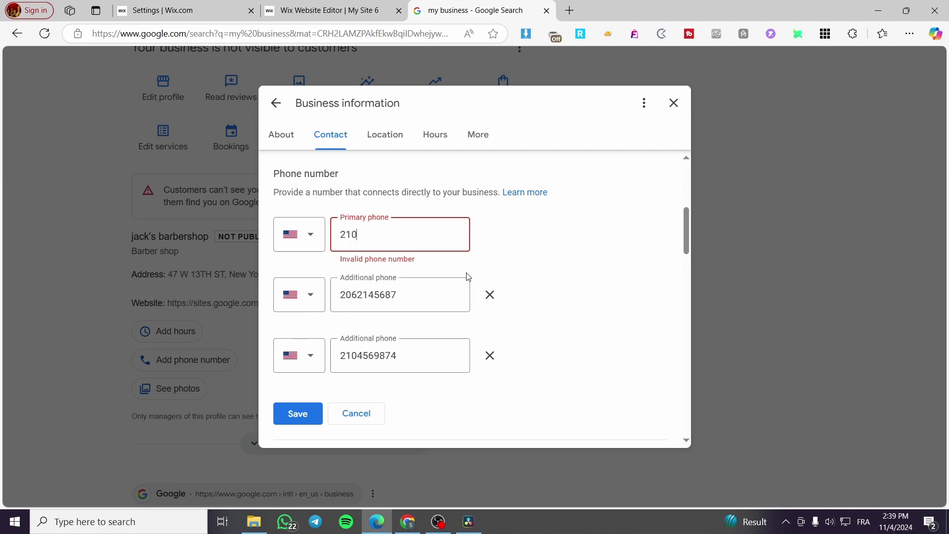
pyautogui.write('654789')
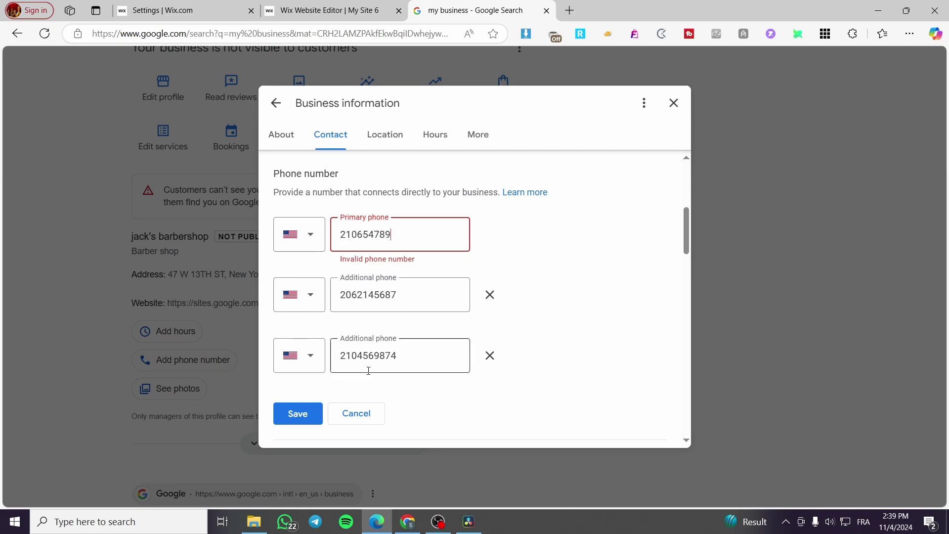
pyautogui.click(295, 414)
pyautogui.click(298, 413)
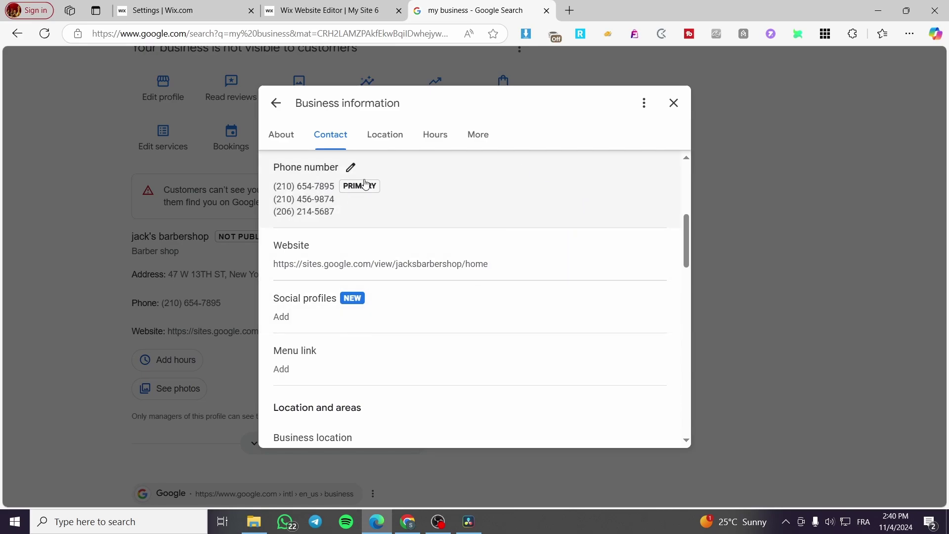
pyautogui.scroll(3, 369, 198)
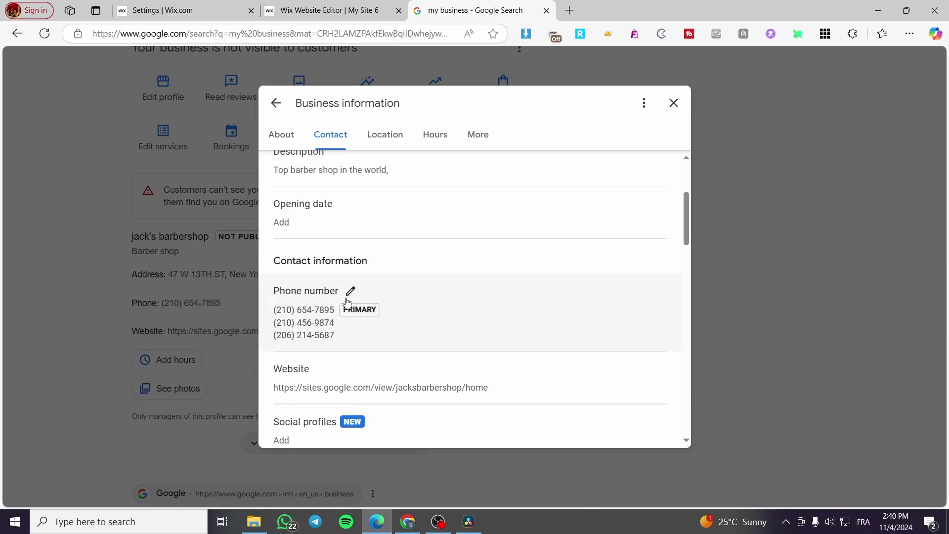
pyautogui.click(674, 103)
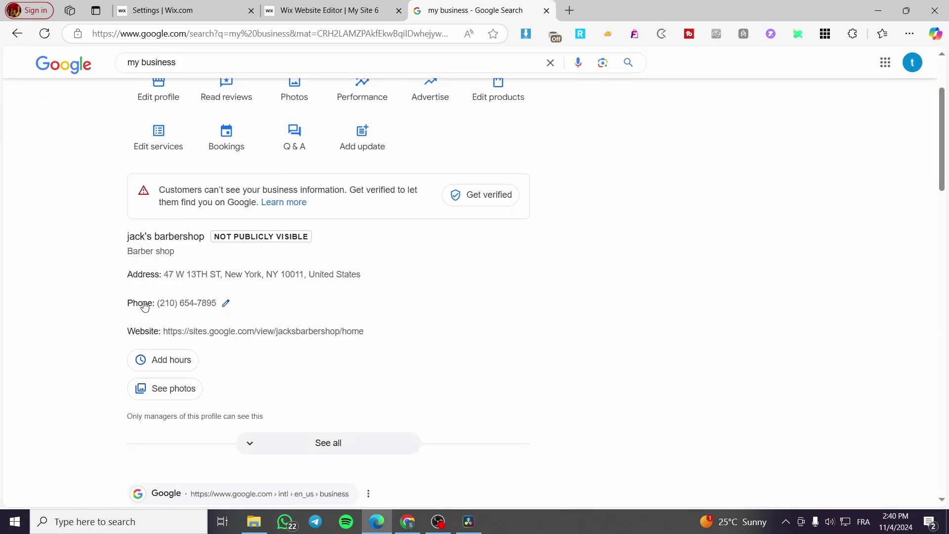
pyautogui.click(227, 302)
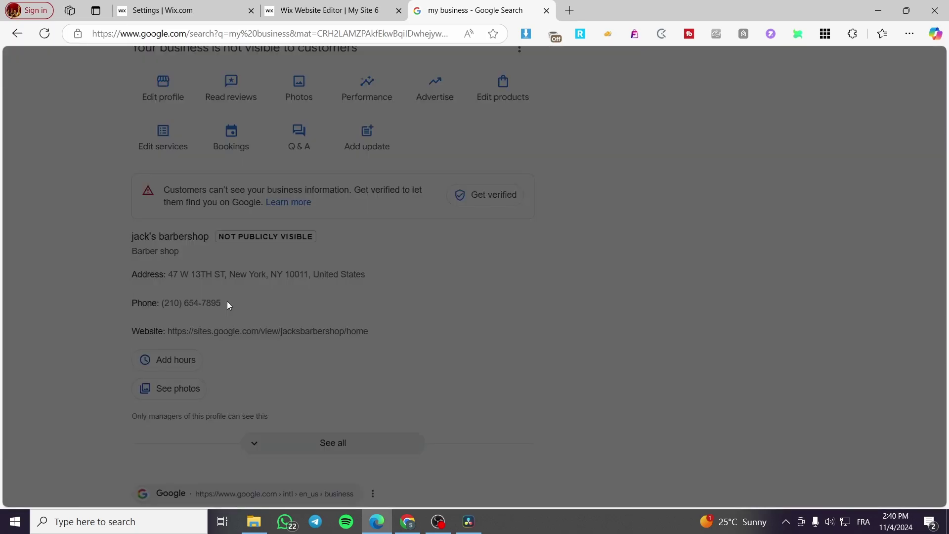
pyautogui.scroll(-1, 424, 271)
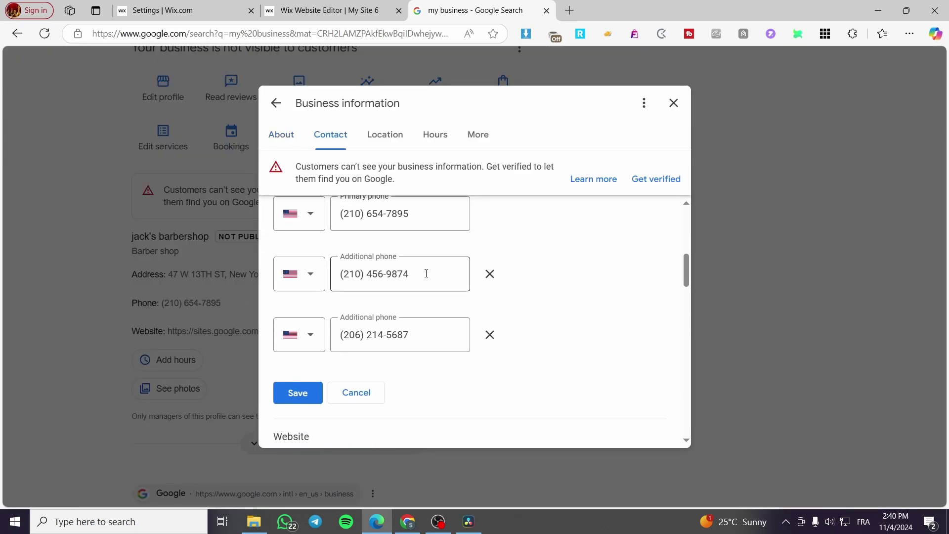
pyautogui.rightClick(424, 326)
pyautogui.click(673, 103)
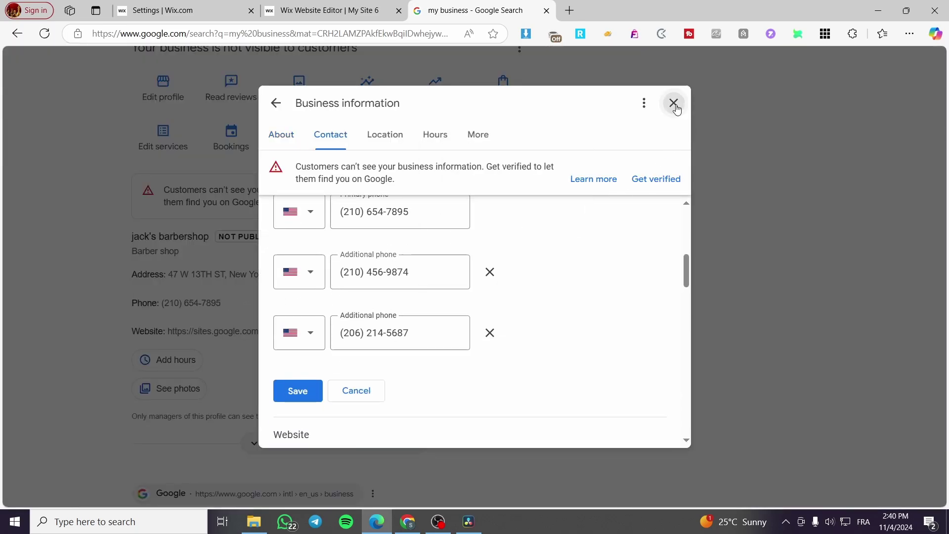
pyautogui.click(674, 103)
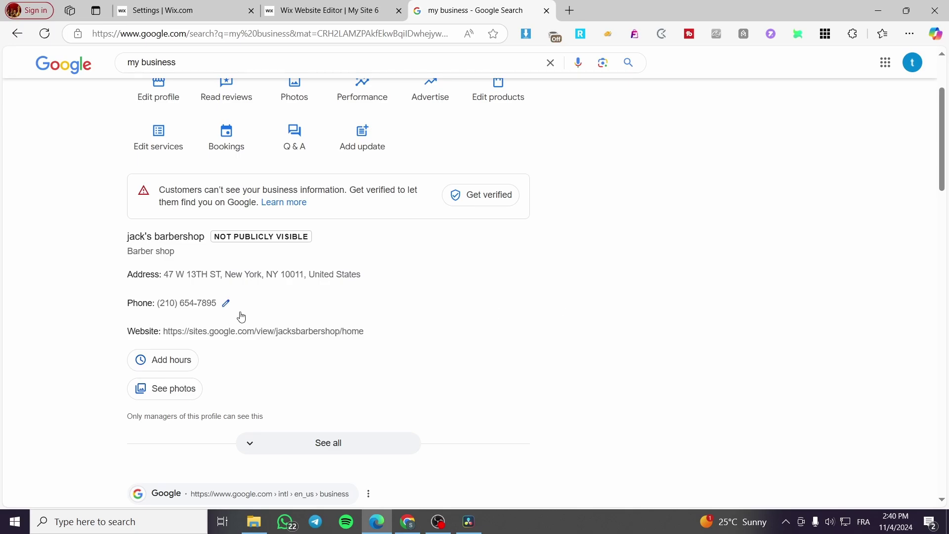
pyautogui.click(192, 306)
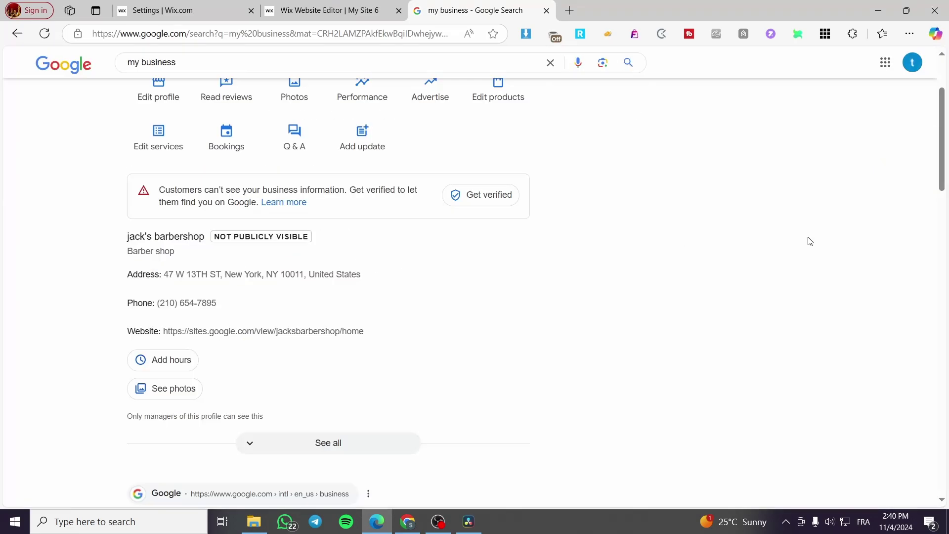